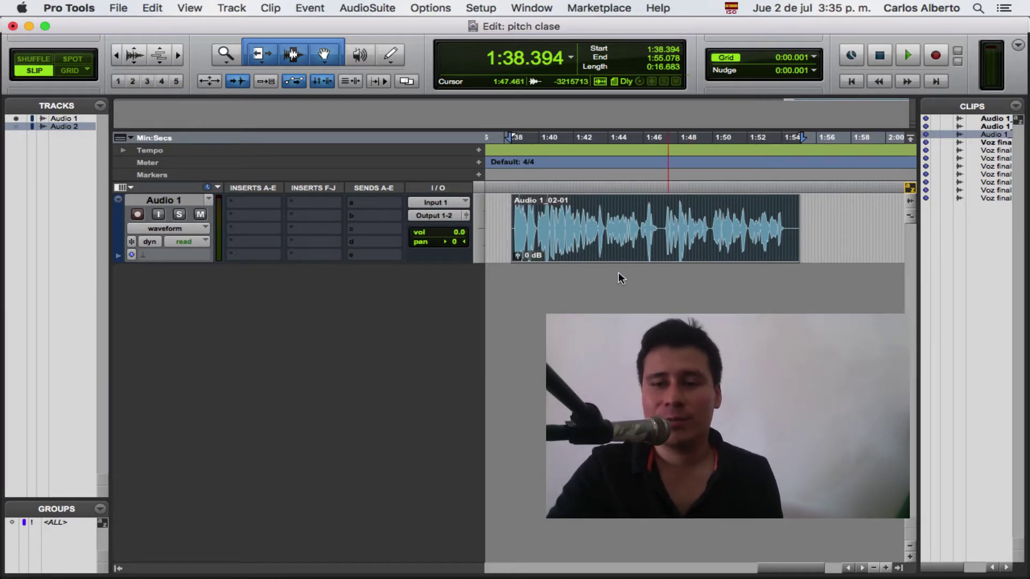
# Play the Audio 1_02-01 clip to hear the voice without pitch processing
pyautogui.press('space')
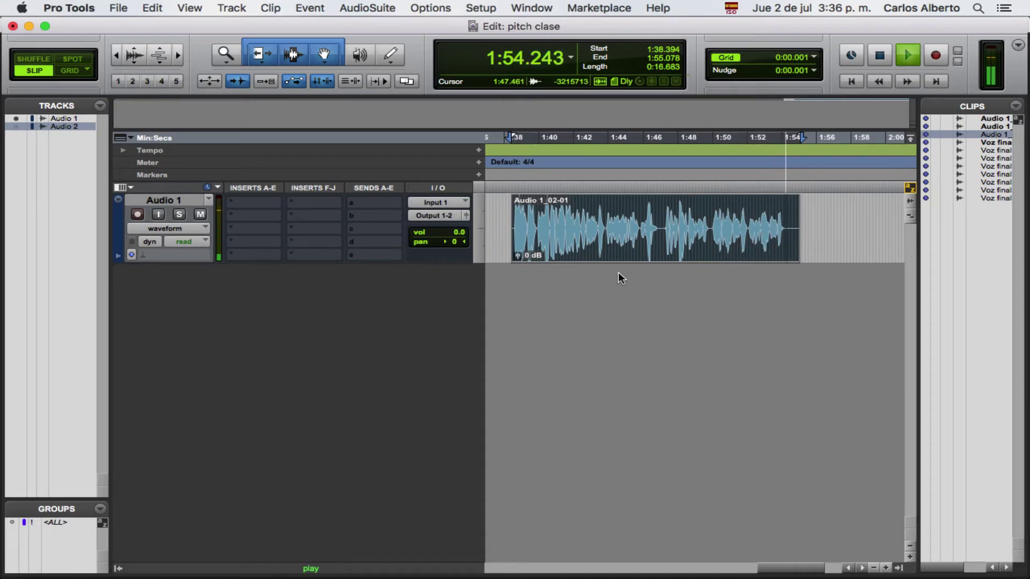
pyautogui.press('space')
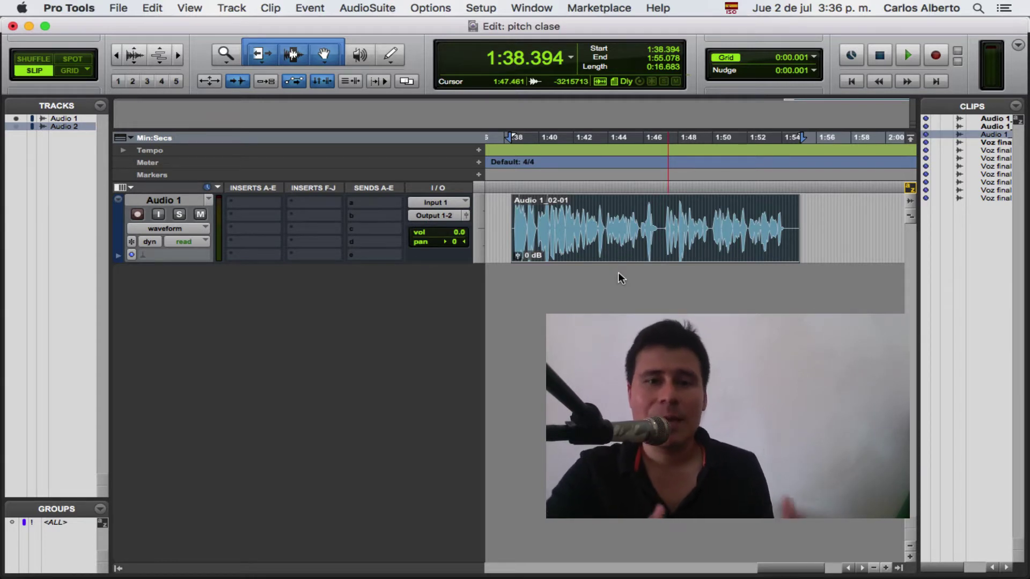
# Enable Elastic Audio on the Audio 1 track using the Polyphonic algorithm
pyautogui.press('t')
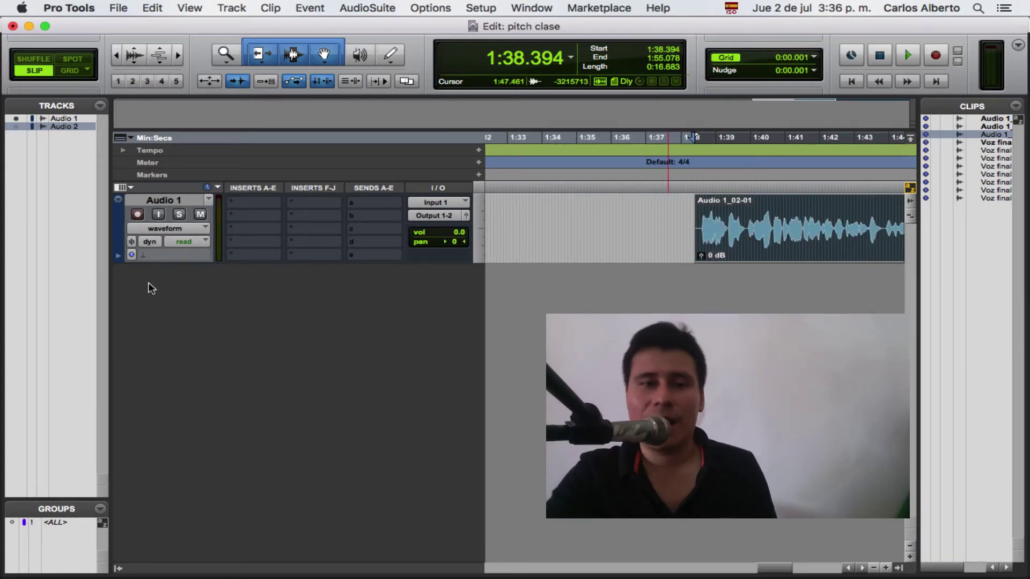
pyautogui.click(170, 256)
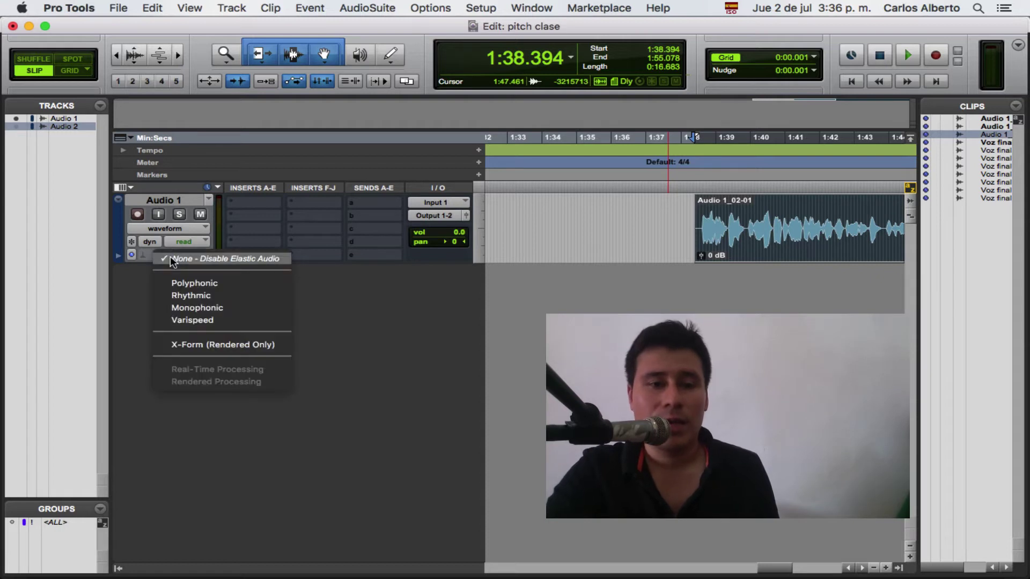
pyautogui.click(211, 284)
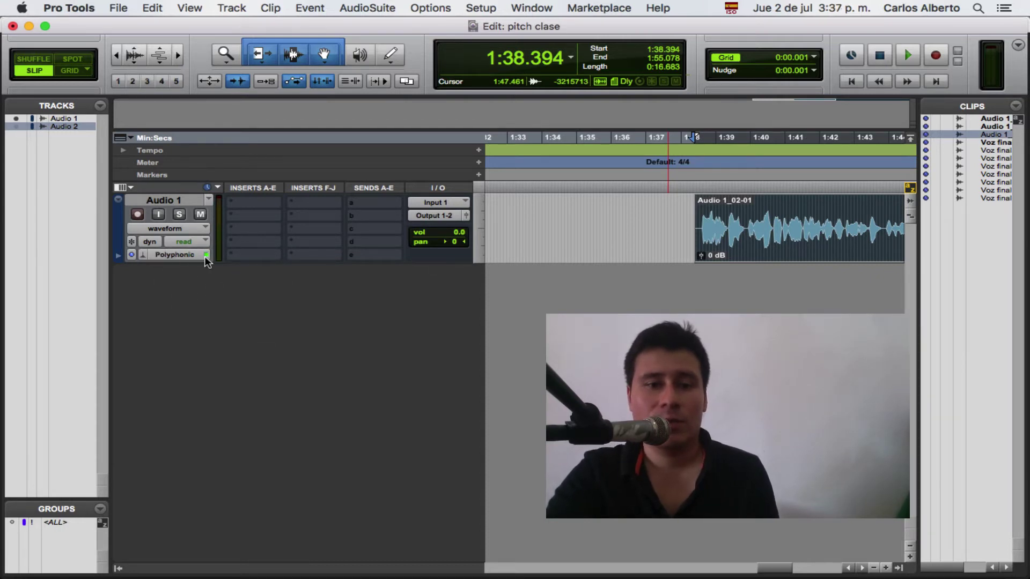
# Open the Elastic Properties of the Audio 1_02-01 clip and move the window next to the clip
pyautogui.click(270, 8)
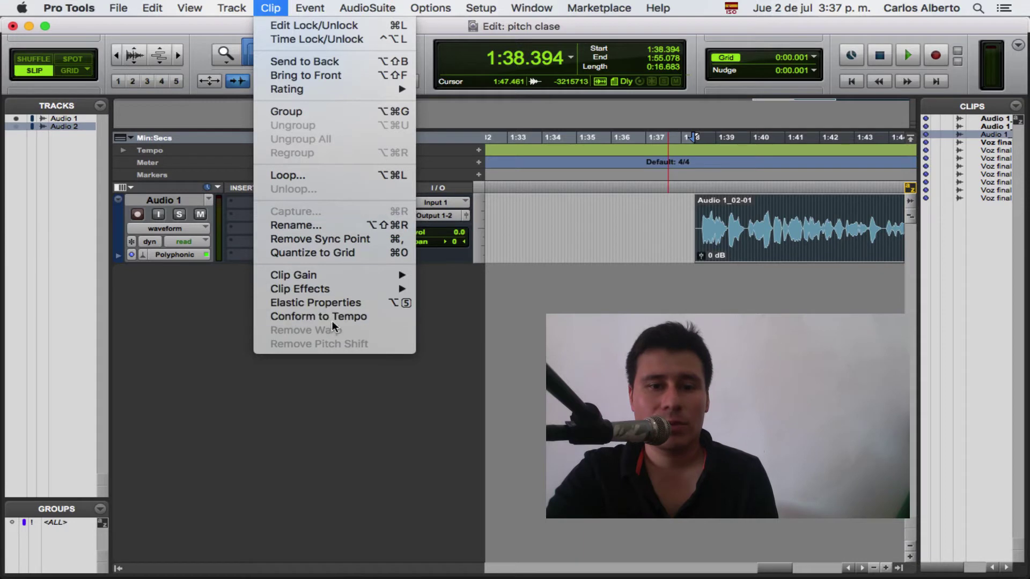
pyautogui.click(369, 303)
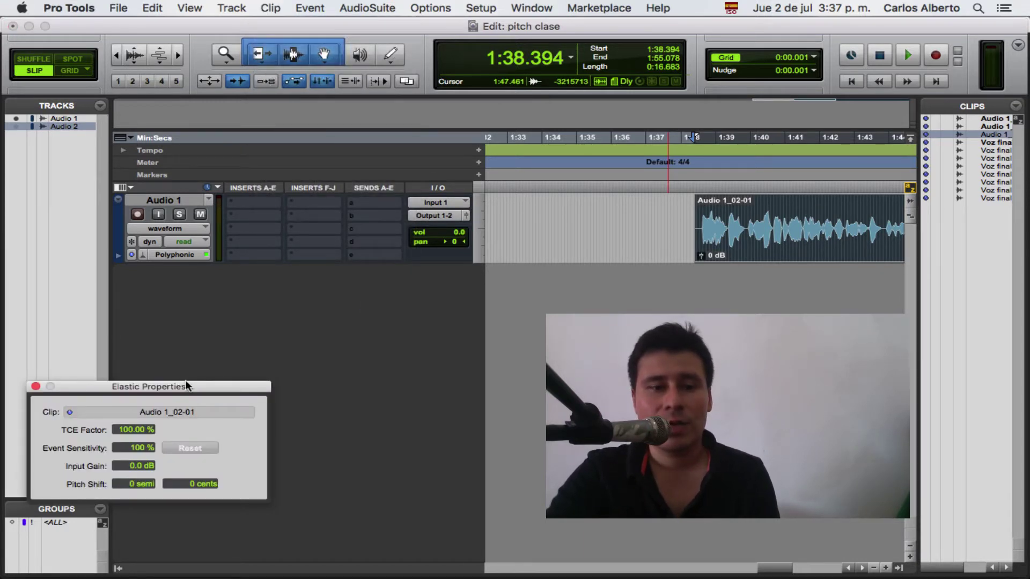
pyautogui.moveTo(186, 391); pyautogui.dragTo(590, 169)
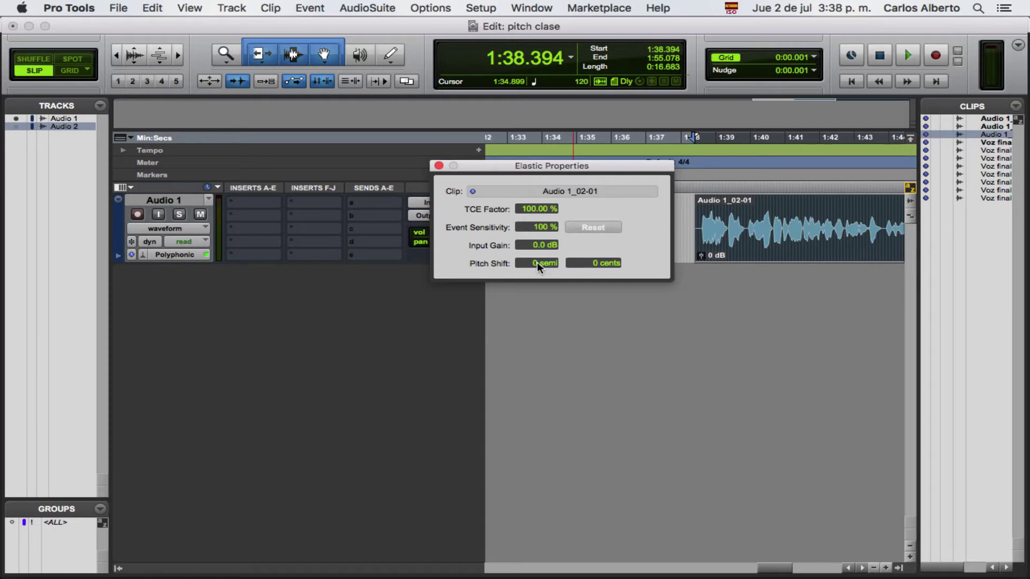
# Set the clip's pitch shift to -6 semitones and play the clip
pyautogui.moveTo(537, 263); pyautogui.dragTo(536, 273)
pyautogui.press('space')
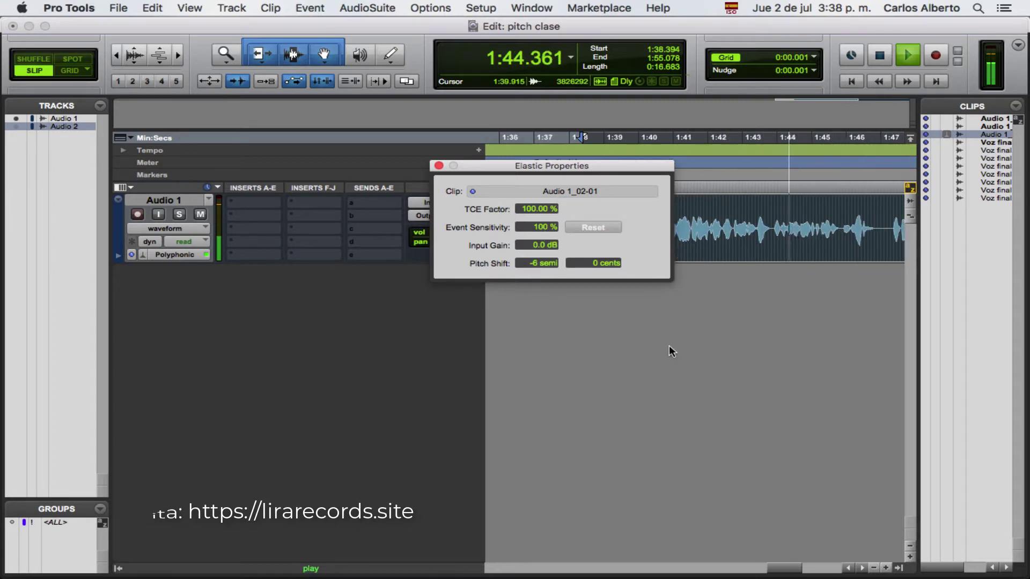
pyautogui.press('r')
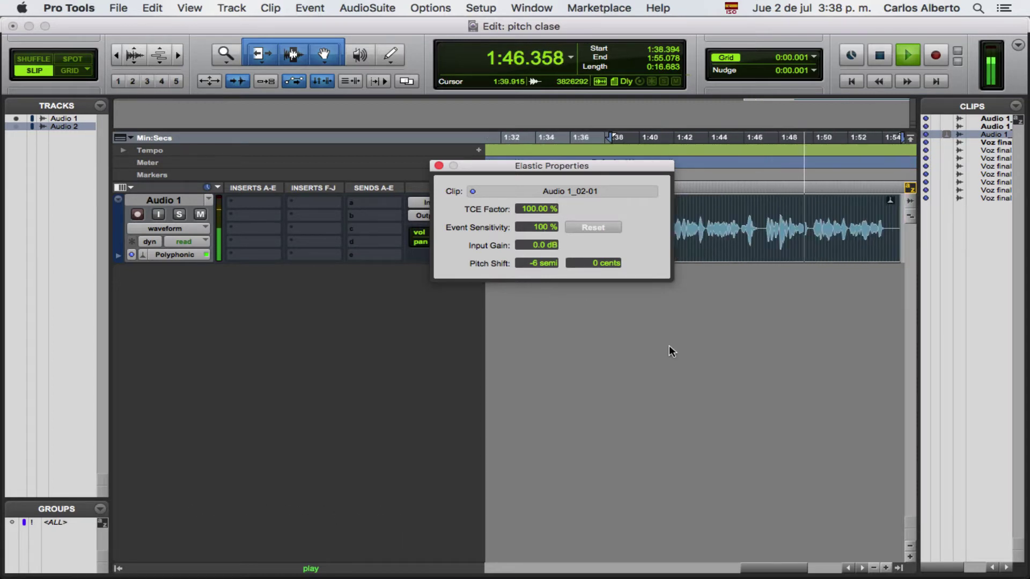
pyautogui.hscroll(-1, 668, 346)
pyautogui.hscroll(-1, 668, 345)
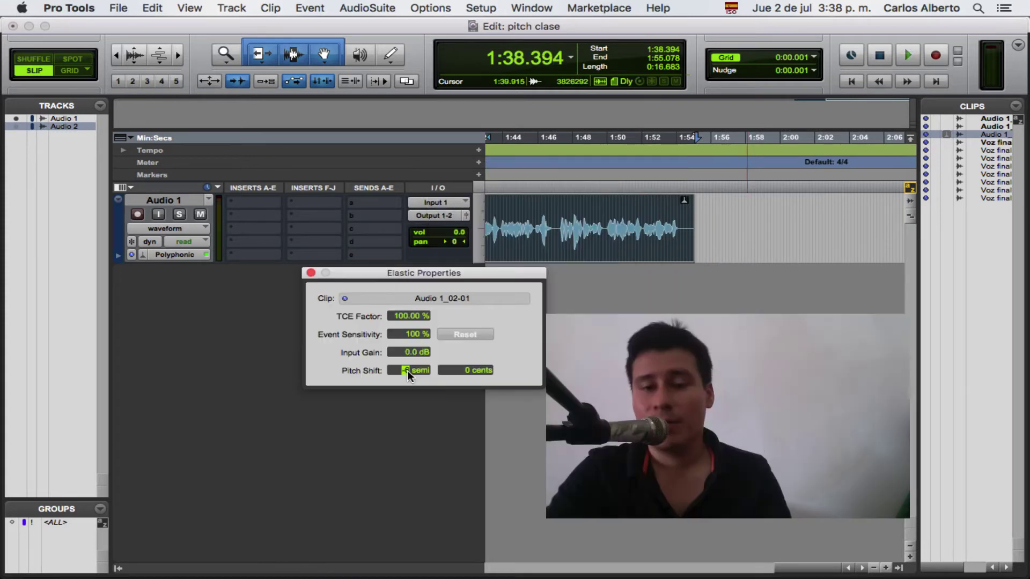
# Lower the clip's pitch shift to -12 semitones and play it back
pyautogui.moveTo(407, 371); pyautogui.dragTo(411, 379)
pyautogui.click(407, 368)
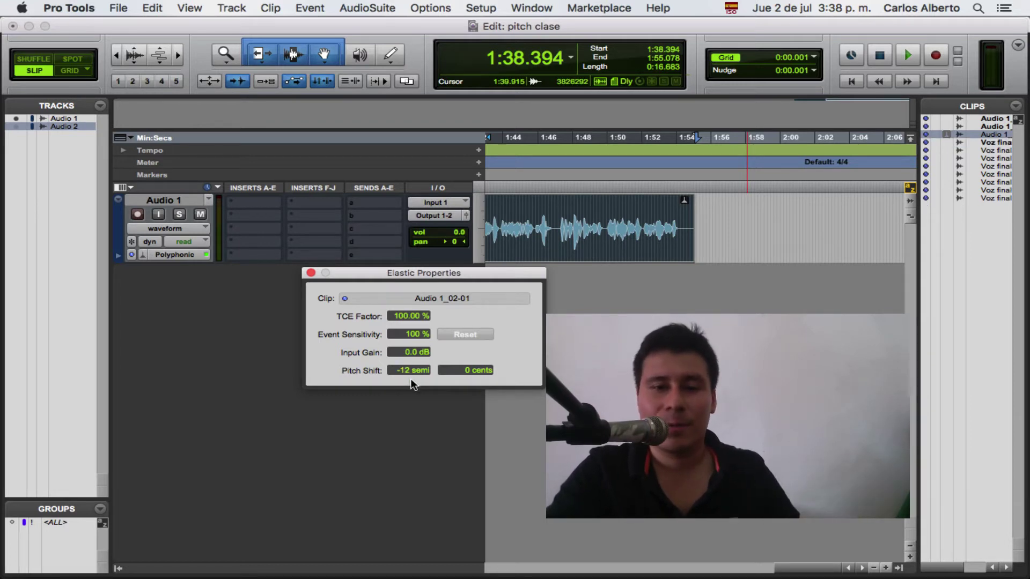
pyautogui.press('space')
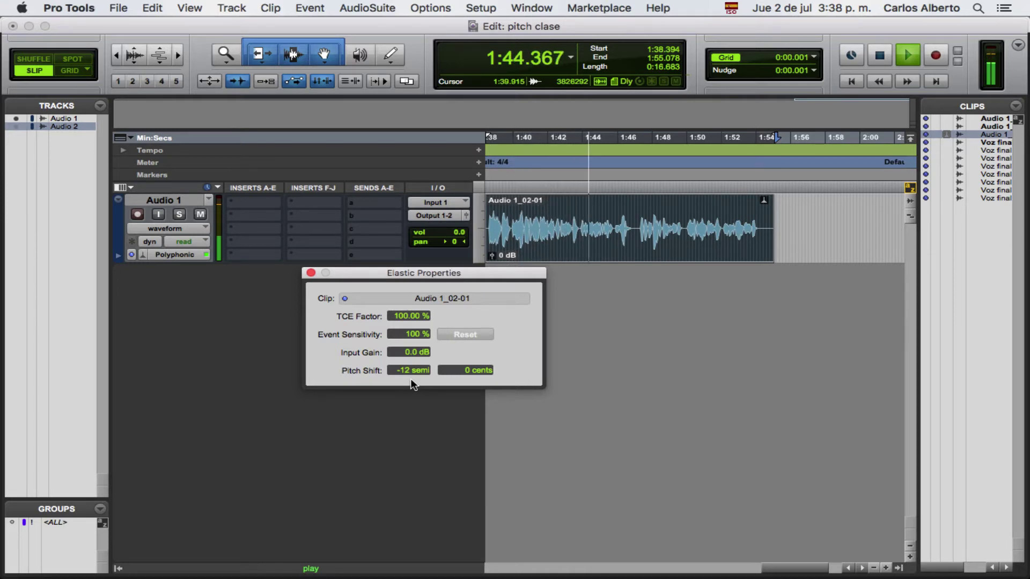
pyautogui.press('space')
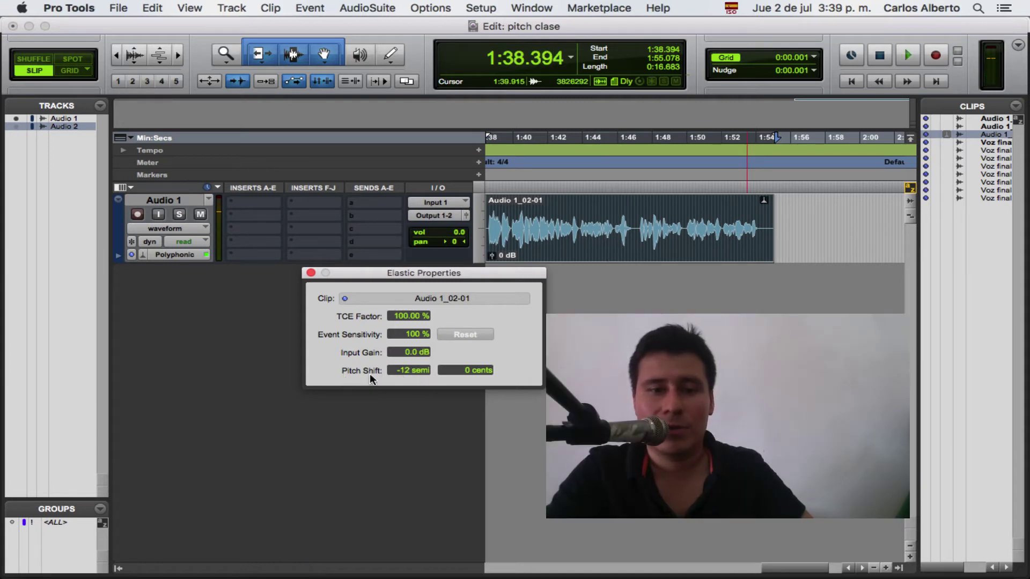
# Set the clip's pitch shift to -3 semitones and listen to the clip
pyautogui.click(404, 370)
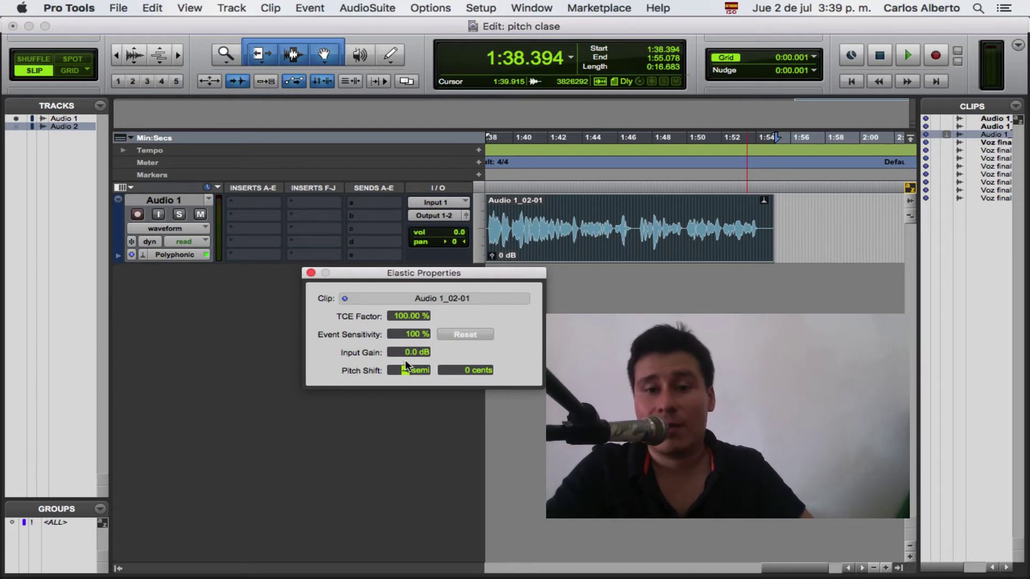
pyautogui.write('-3')
pyautogui.press('Return')
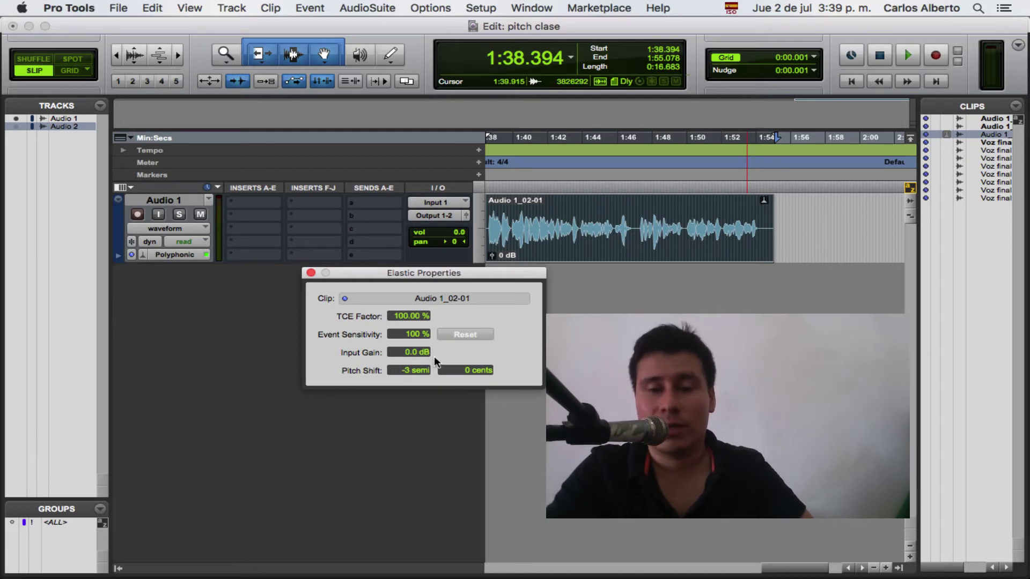
pyautogui.press('space')
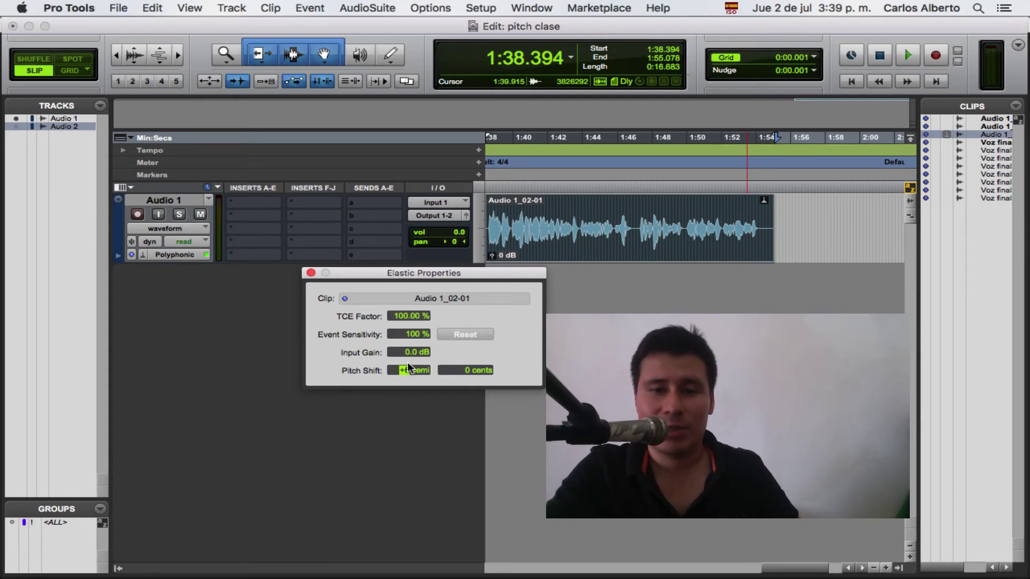
# Set the clip's pitch shift to +4 semitones and play it, raising the shift to +9 semitones during playback
pyautogui.write('4 semi')
pyautogui.press('Return')
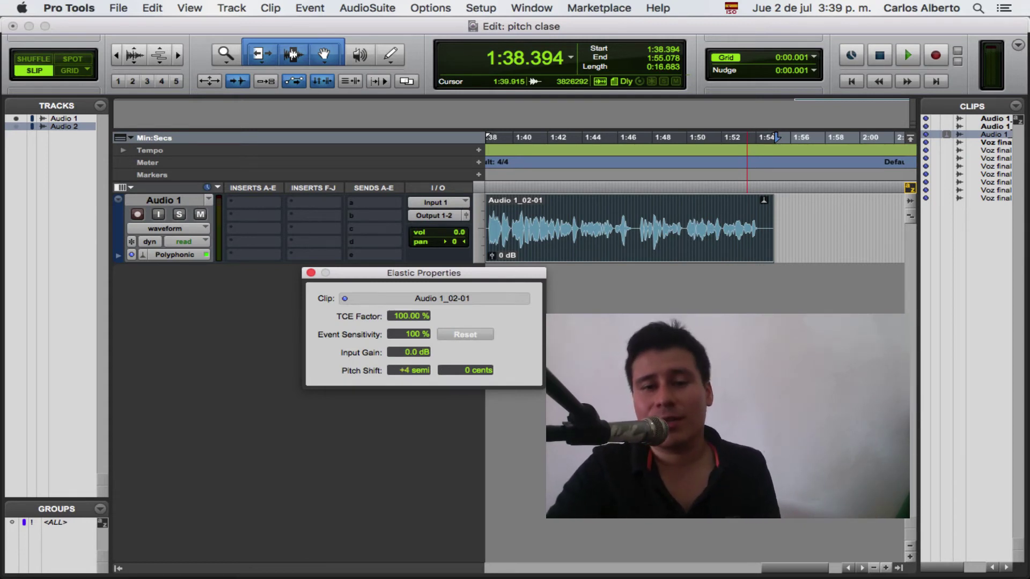
pyautogui.press('space')
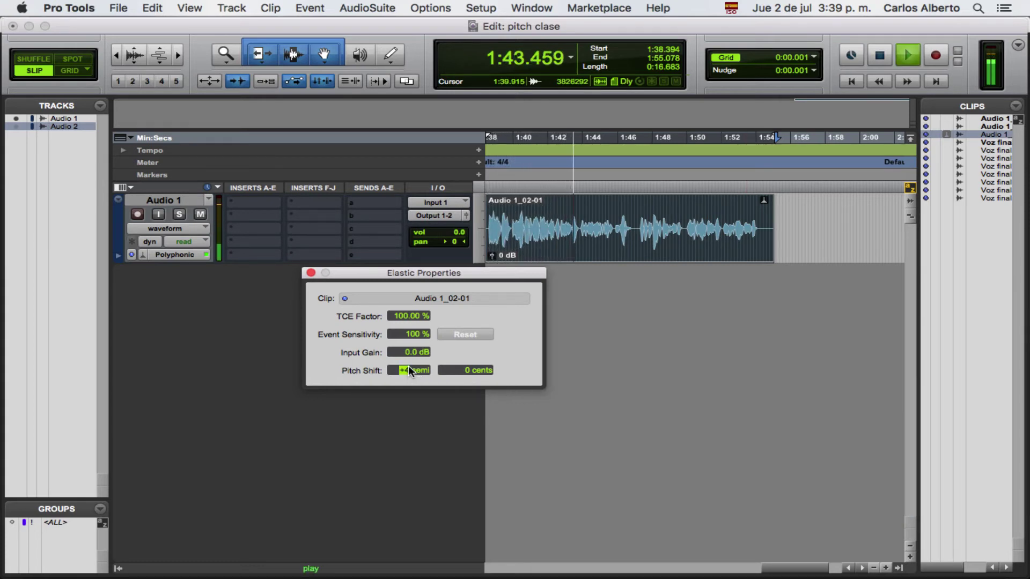
pyautogui.moveTo(408, 366); pyautogui.dragTo(407, 362)
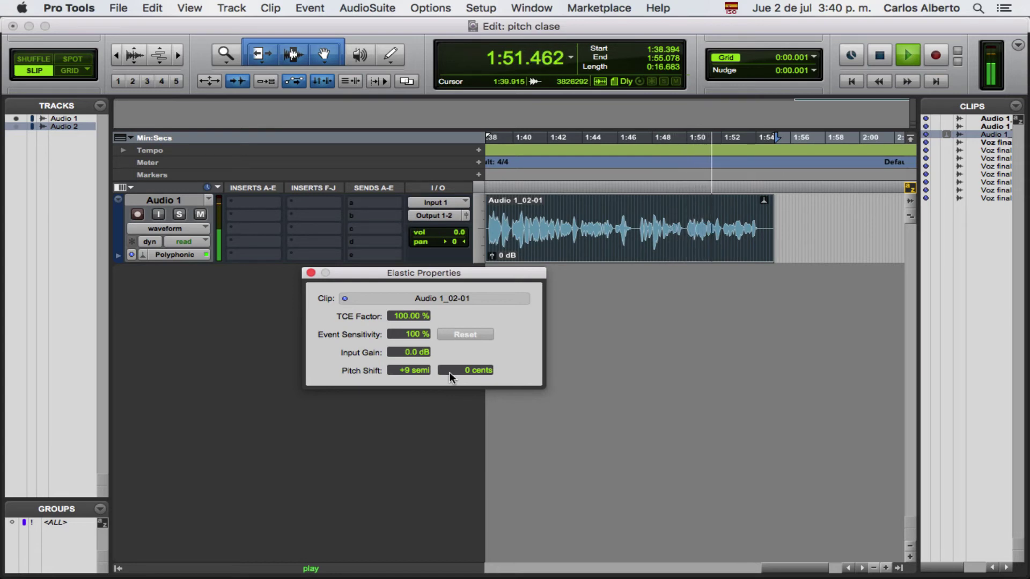
pyautogui.press('space')
# Change the clip's pitch shift to -6 semitones and audition the deeper voice
pyautogui.click(404, 371)
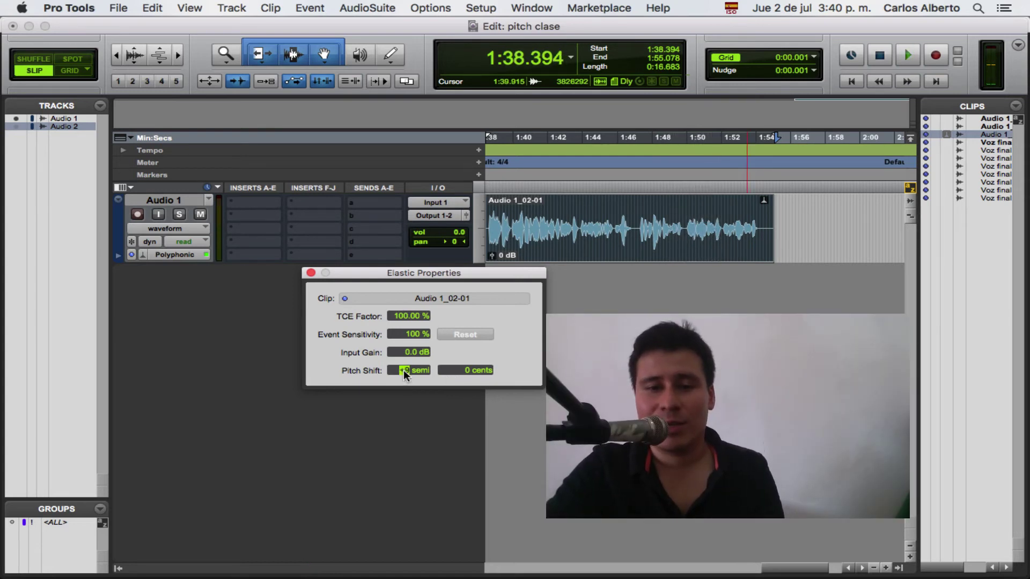
pyautogui.write('-4')
pyautogui.press('Up')
pyautogui.press('Up')
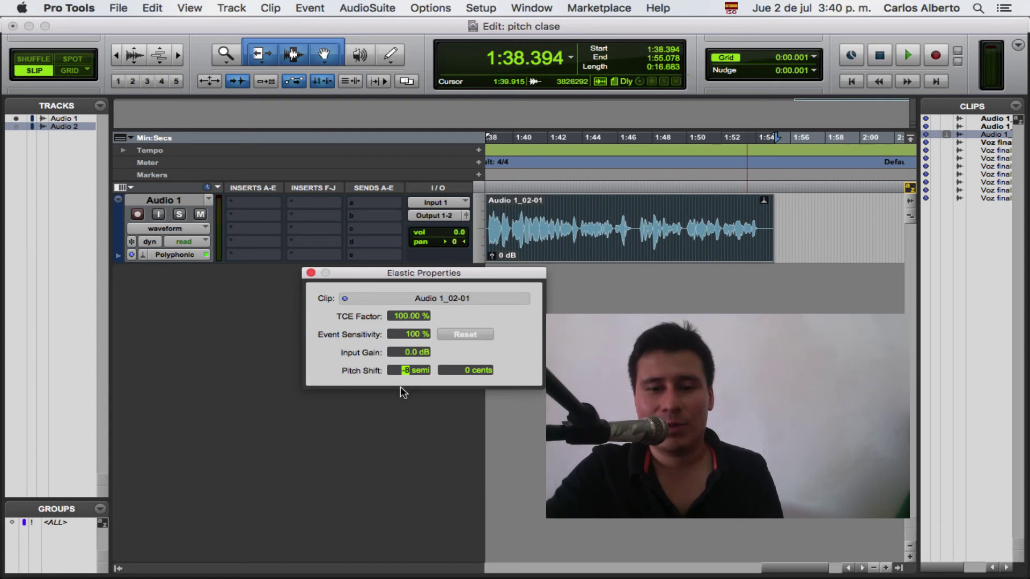
pyautogui.press('Return')
pyautogui.press('space')
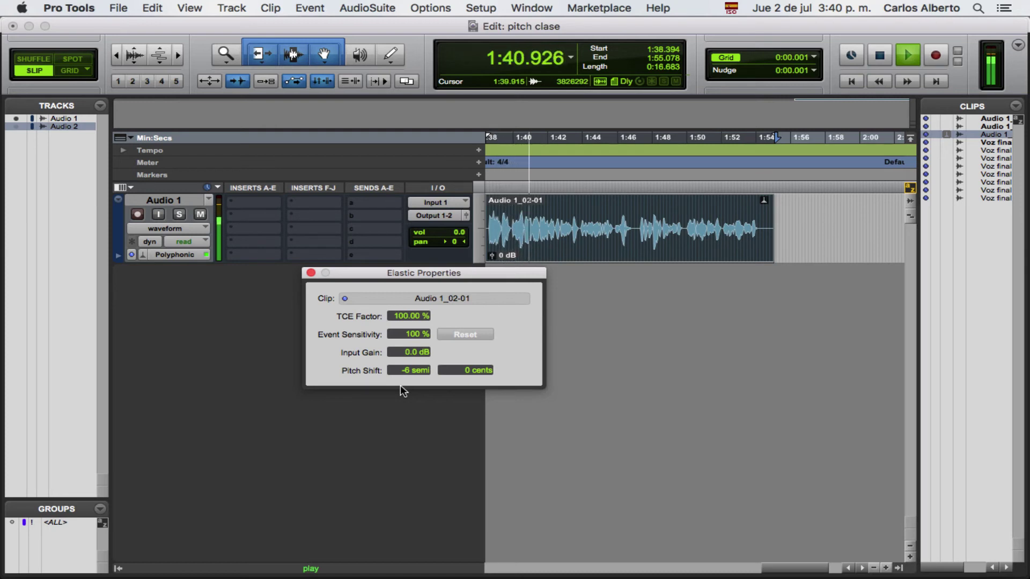
pyautogui.press('space')
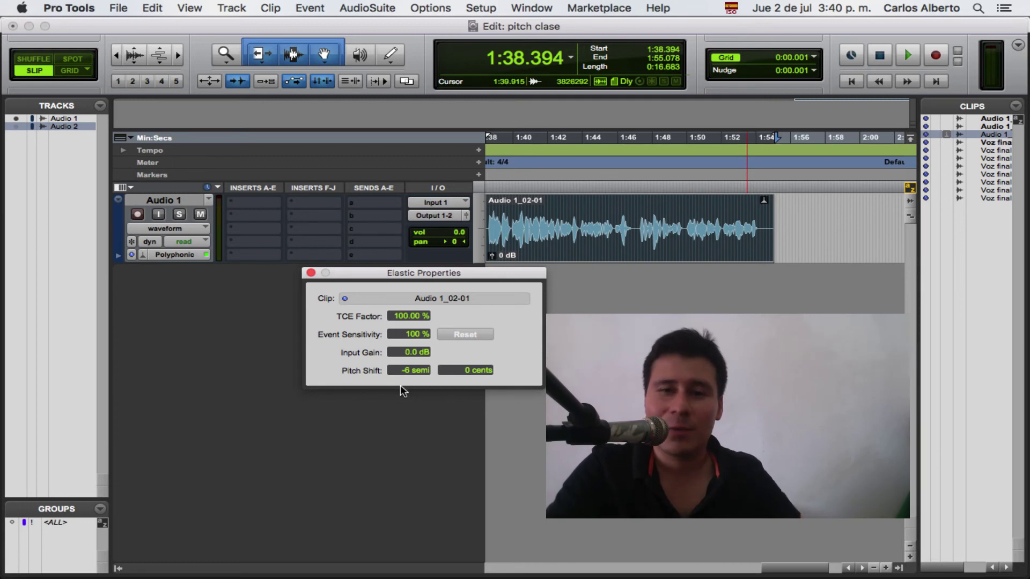
# Play the pitch-shifted clip once more and close its Elastic Properties
pyautogui.hscroll(-3, 722, 261)
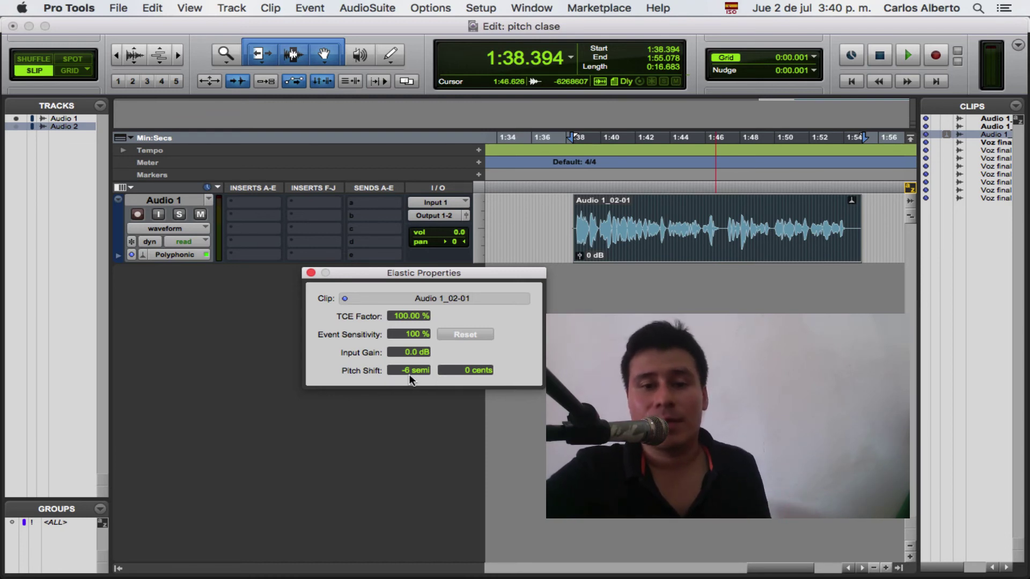
pyautogui.press('space')
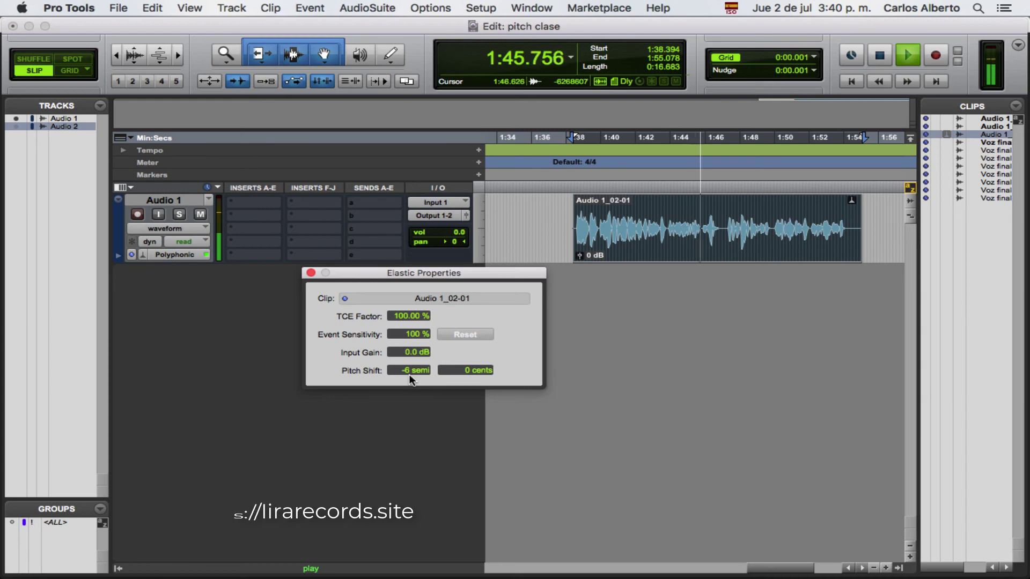
pyautogui.press('space')
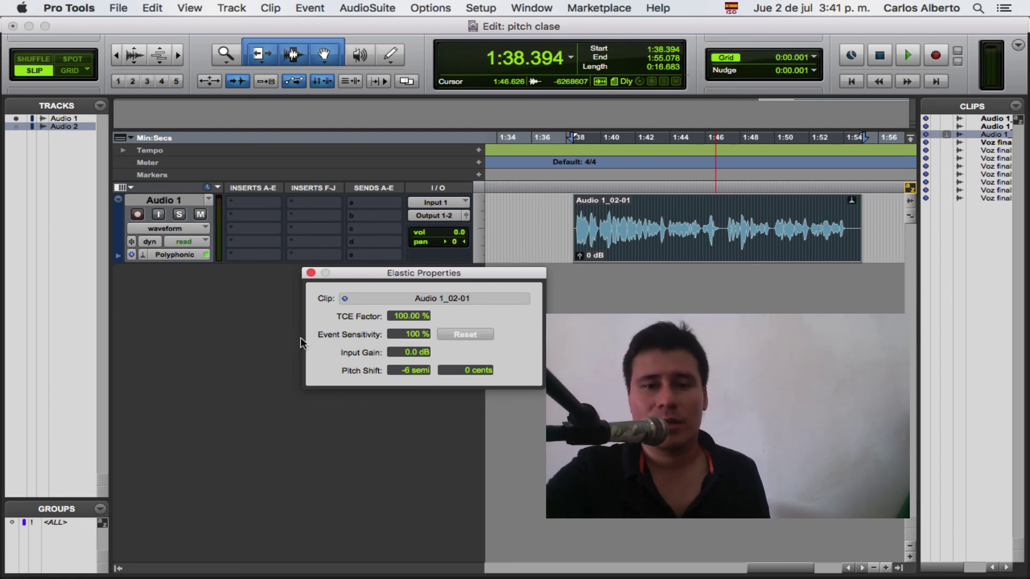
pyautogui.click(311, 274)
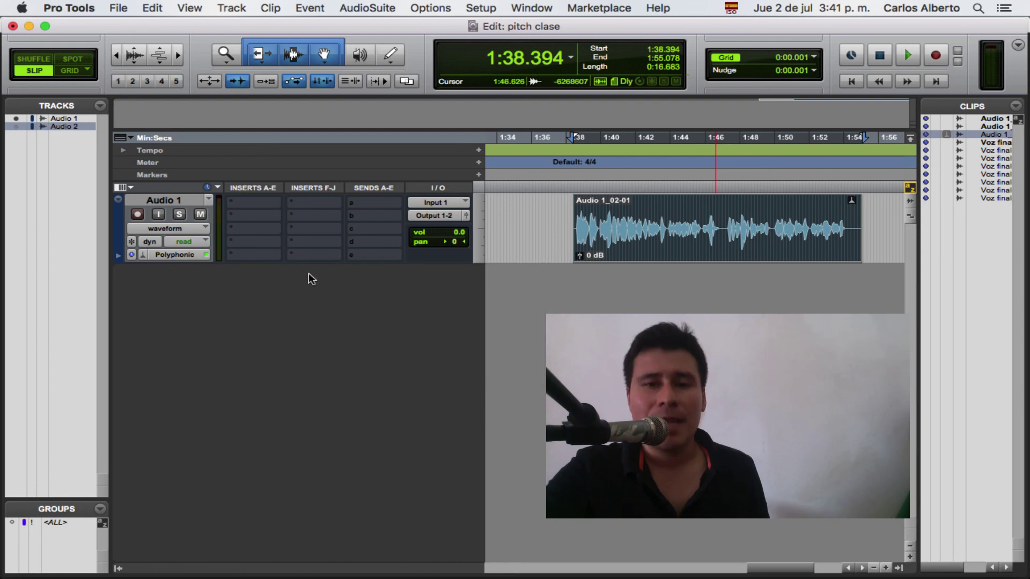